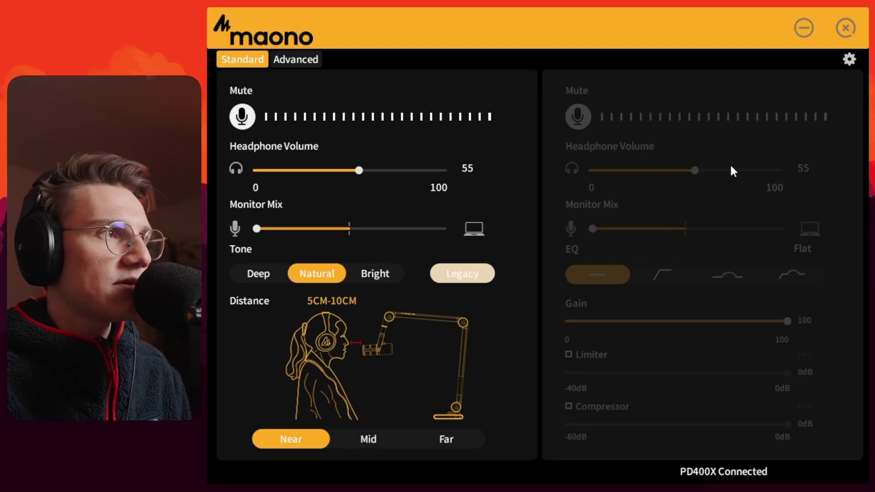
Try the Deep and Bright tone presets, settling back on the Natural tone
{"action": "left_click", "coordinate": [176, 82]}
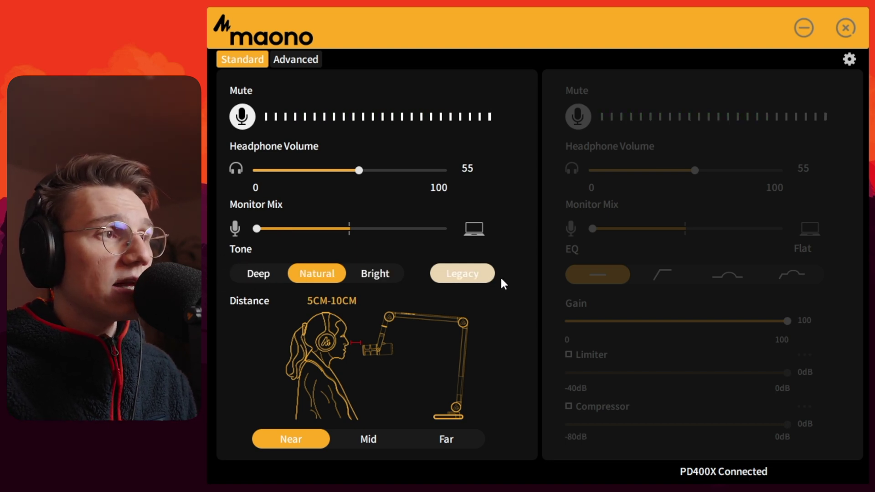
{"action": "left_click", "coordinate": [250, 274]}
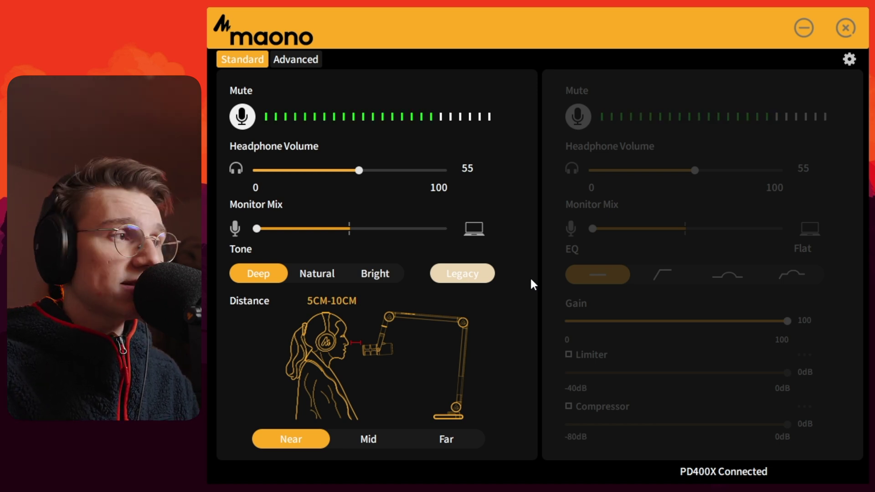
{"action": "left_click", "coordinate": [318, 272]}
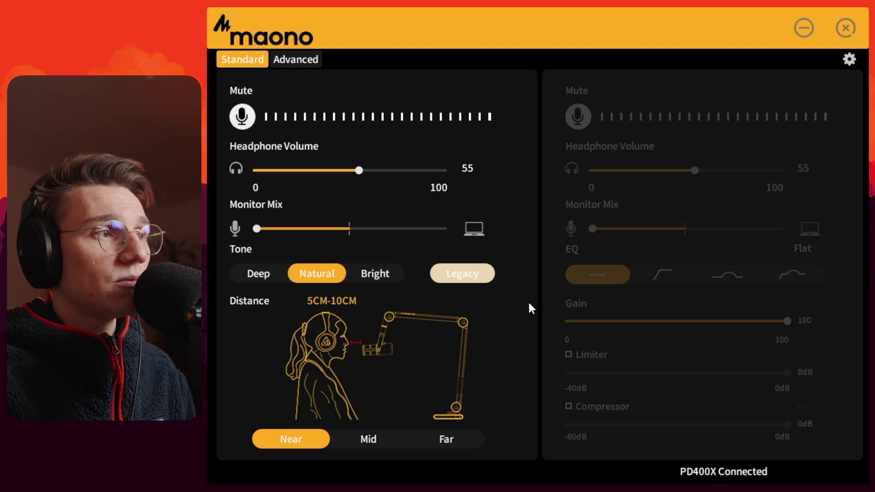
{"action": "left_click", "coordinate": [380, 273]}
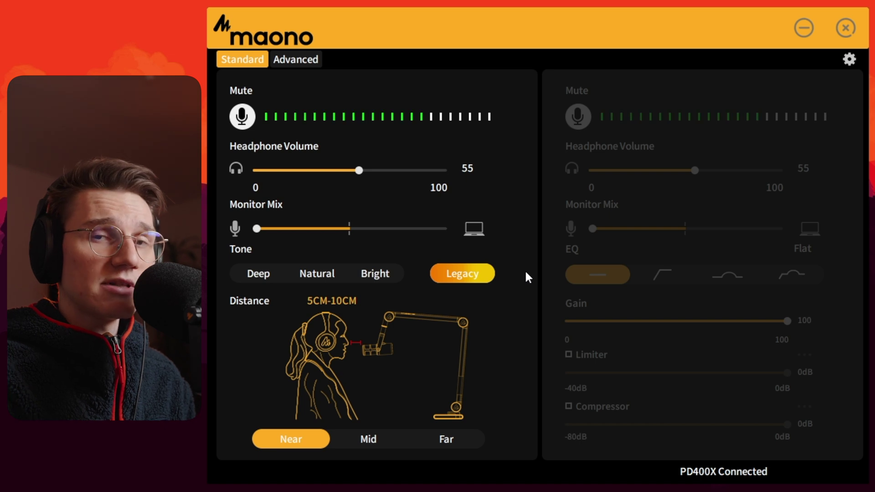
{"action": "left_click", "coordinate": [369, 272]}
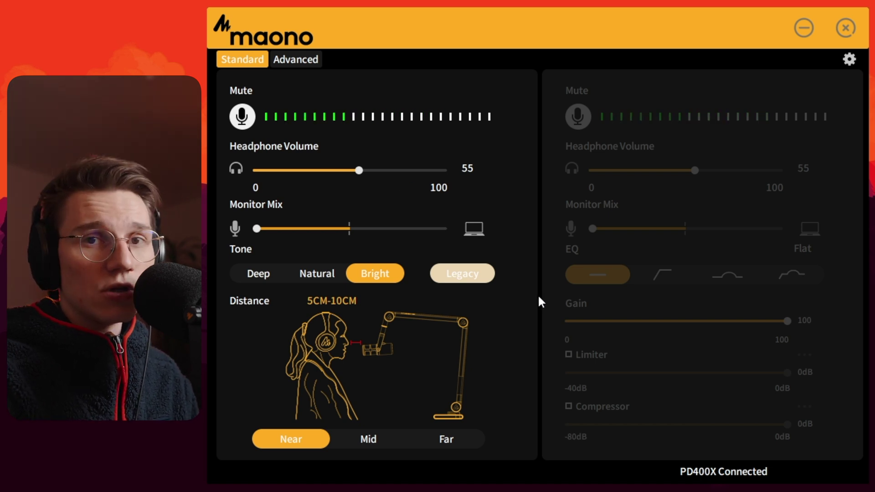
{"action": "left_click", "coordinate": [319, 278]}
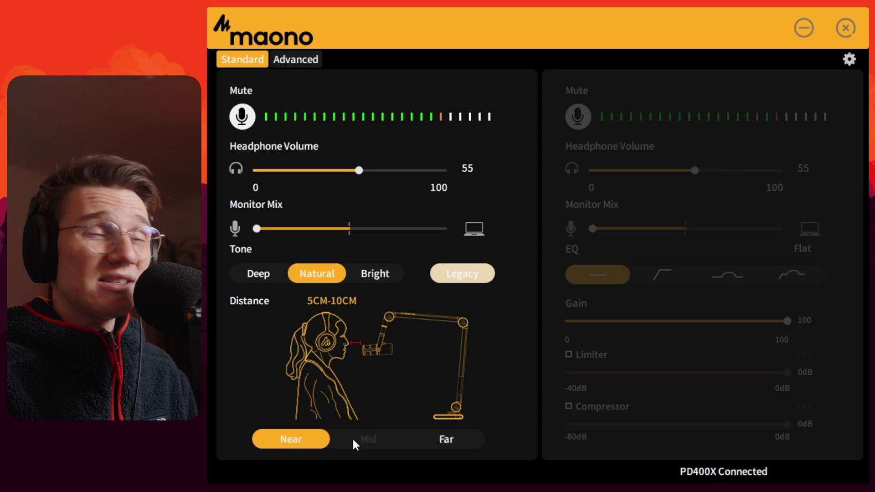
Try Mid (11CM-30CM) and Far (31CM-60CM) mic distance, then return to Near (5CM-10CM)
{"action": "left_click", "coordinate": [370, 439]}
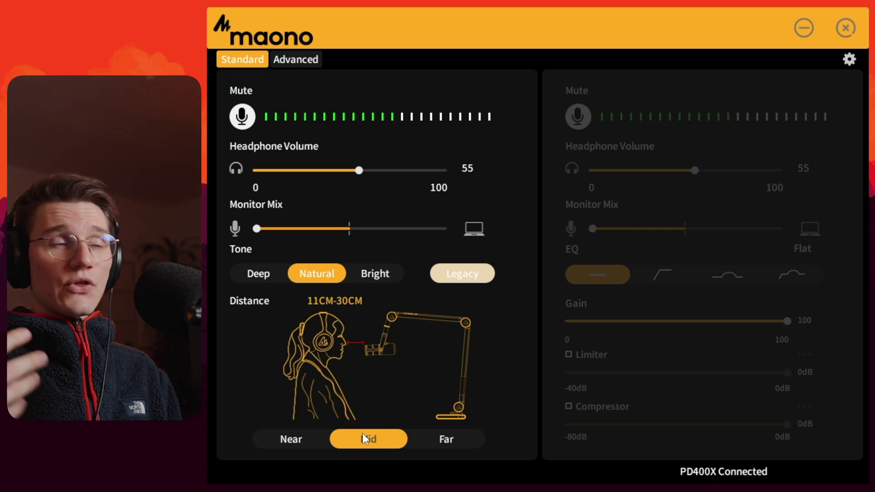
{"action": "left_click", "coordinate": [459, 439]}
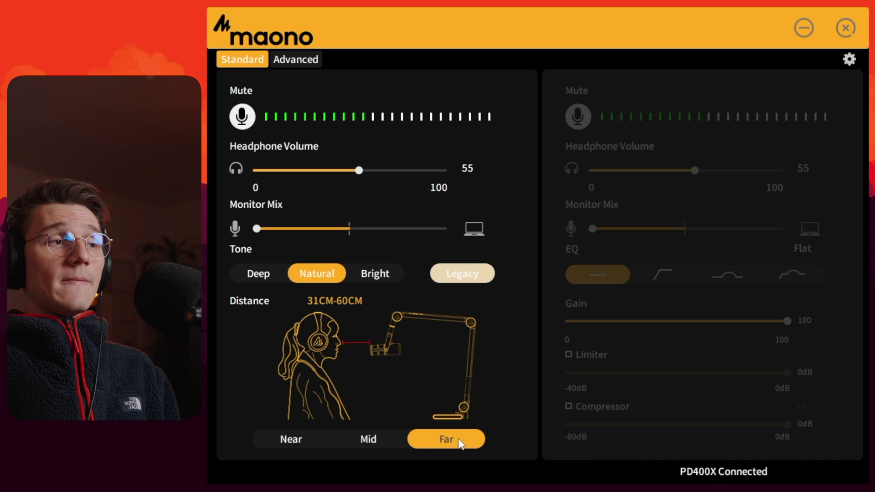
{"action": "left_click", "coordinate": [274, 433]}
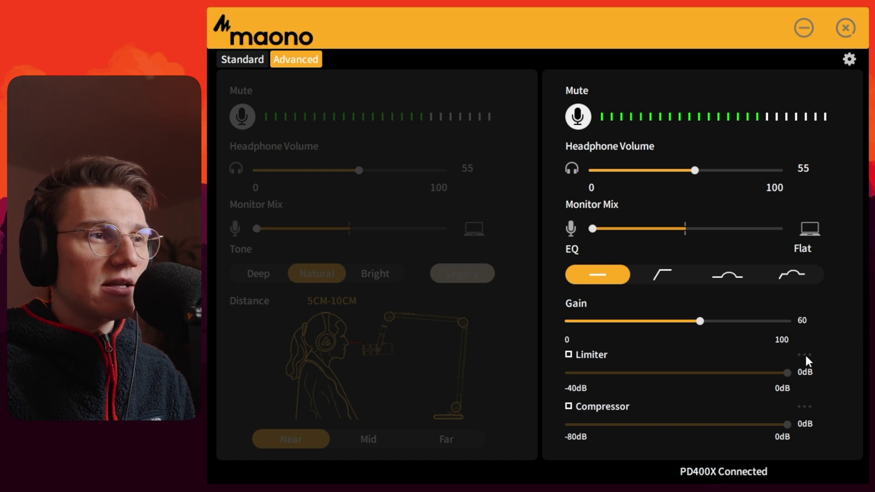
{"action": "left_click", "coordinate": [568, 354]}
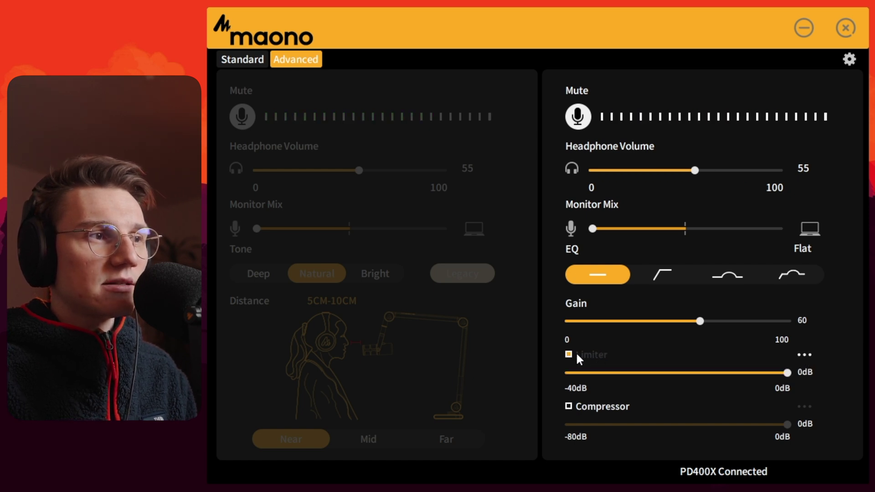
{"action": "left_click", "coordinate": [803, 355]}
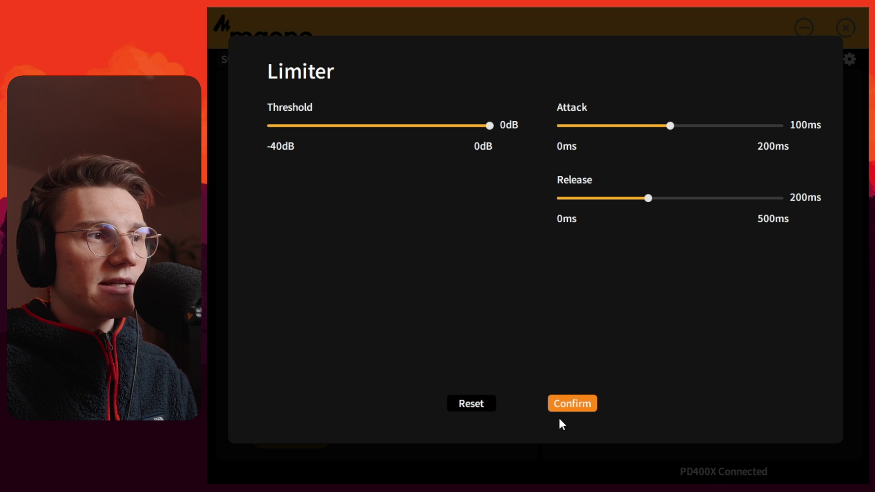
{"action": "left_click", "coordinate": [564, 402]}
{"action": "left_click", "coordinate": [569, 405]}
{"action": "left_click", "coordinate": [804, 406]}
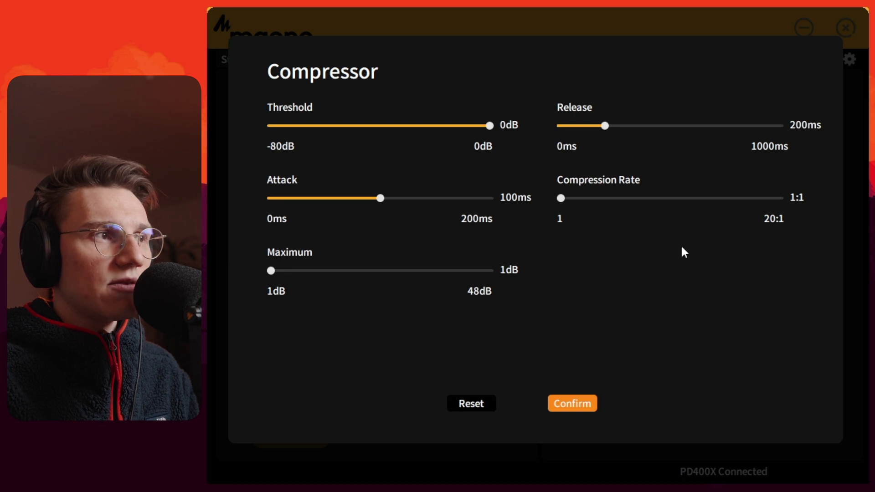
{"action": "left_click", "coordinate": [584, 406]}
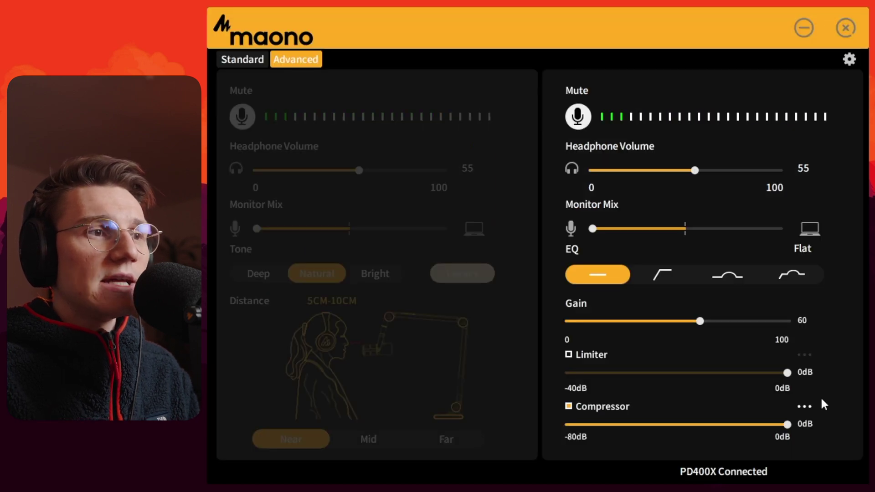
{"action": "left_click", "coordinate": [602, 409]}
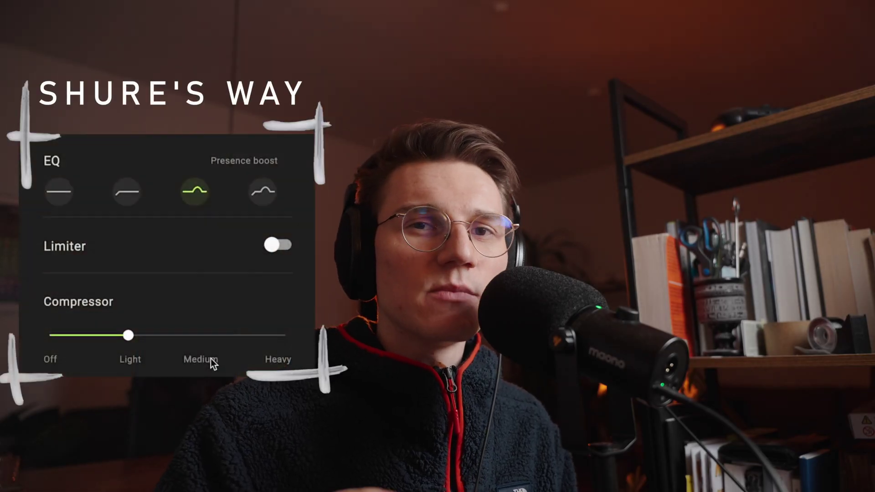
Set the compressor strength to Heavy and switch the EQ preset to Flat
{"action": "left_click", "coordinate": [283, 336]}
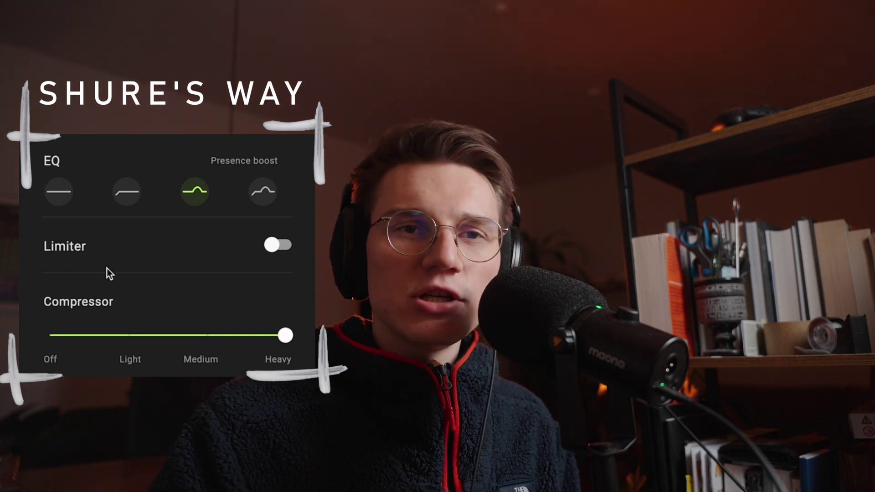
{"action": "left_click", "coordinate": [60, 203]}
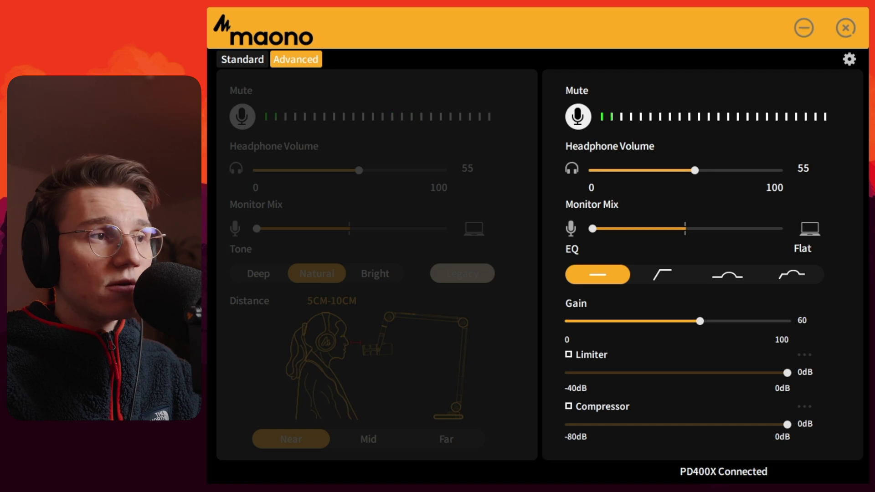
Try the High-pass Filter, Presence Boost and HPF & Presence Boost EQ curves, ending on Flat
{"action": "left_click", "coordinate": [662, 275]}
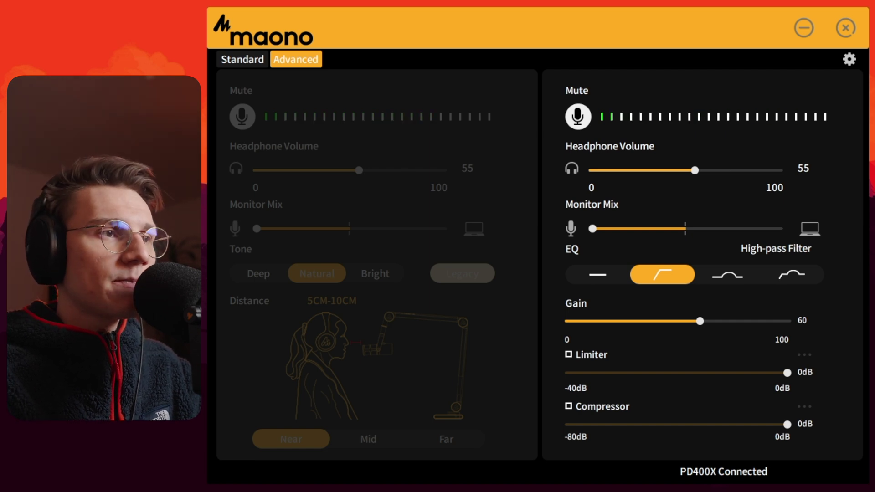
{"action": "left_click", "coordinate": [728, 277]}
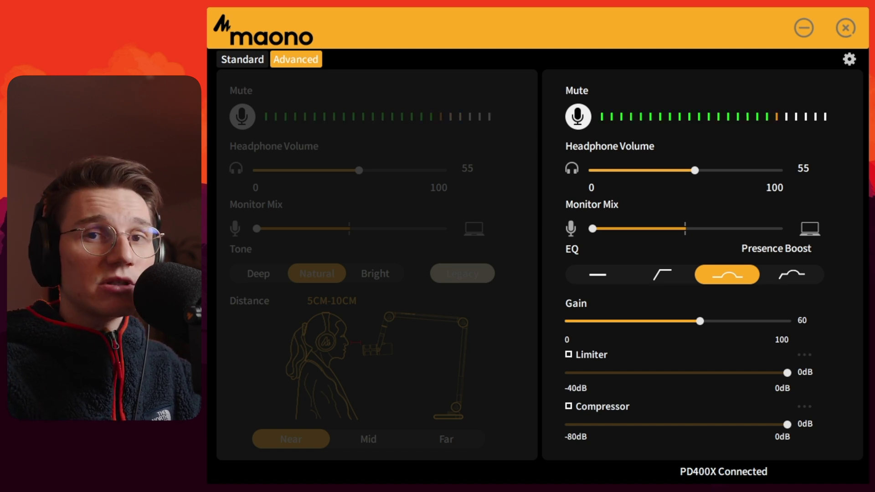
{"action": "left_click", "coordinate": [804, 267]}
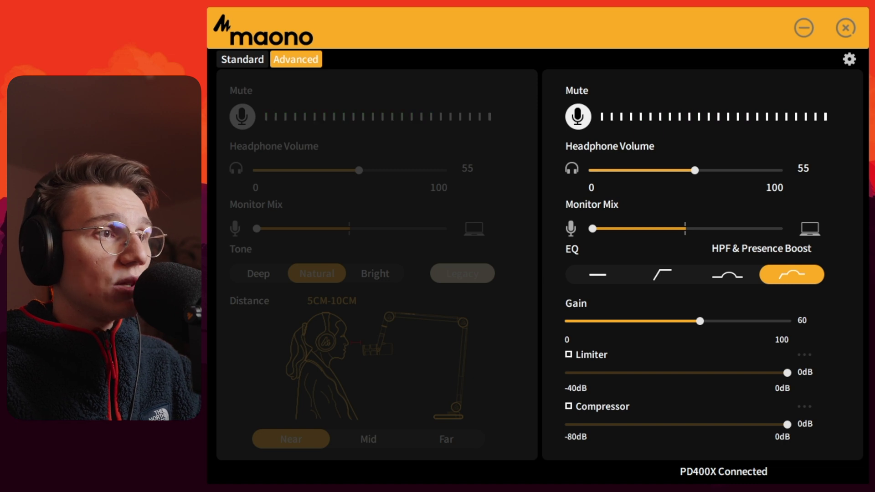
{"action": "left_click", "coordinate": [597, 275]}
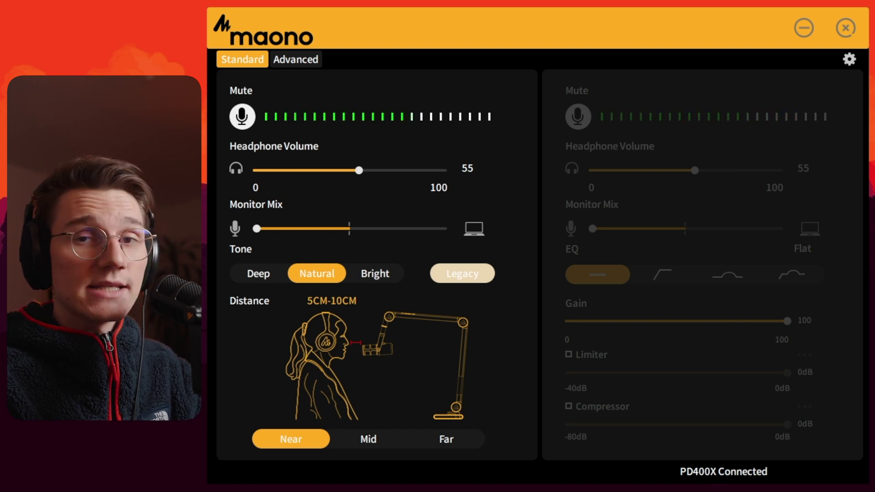
Try the Deep, Bright and Legacy tones, settle on Natural, then show the Advanced settings
{"action": "left_click", "coordinate": [266, 275]}
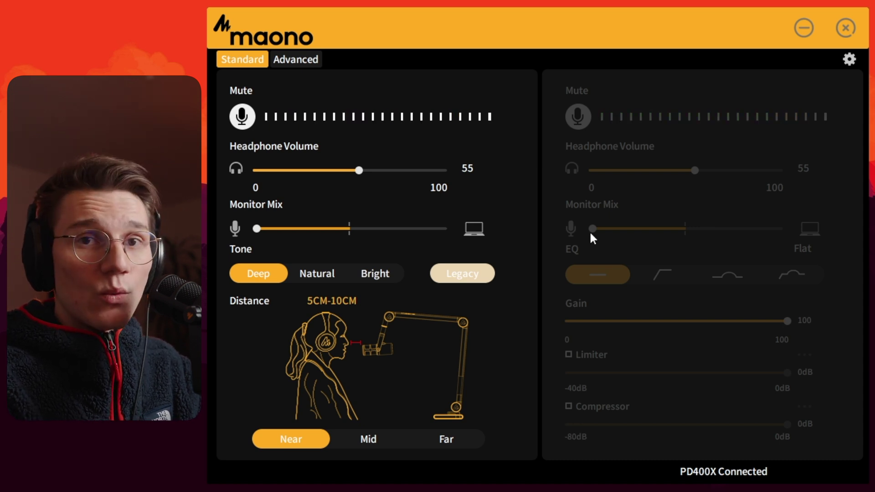
{"action": "left_click", "coordinate": [391, 273]}
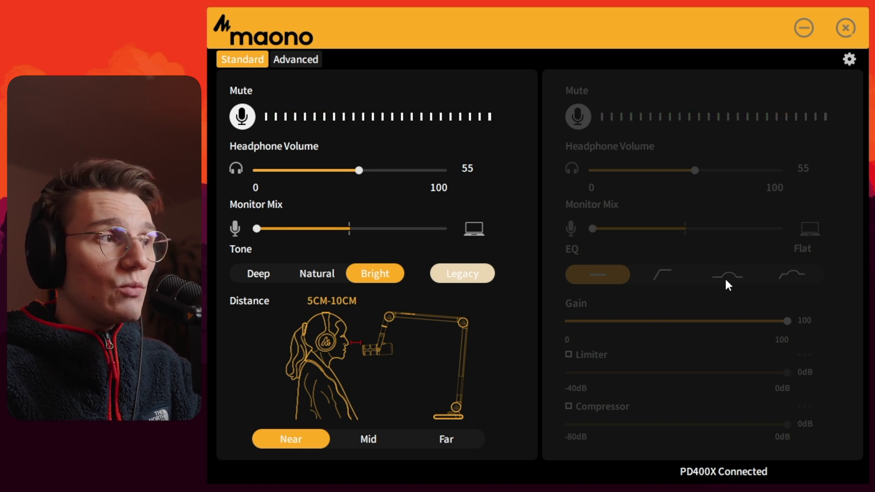
{"action": "left_click", "coordinate": [476, 281]}
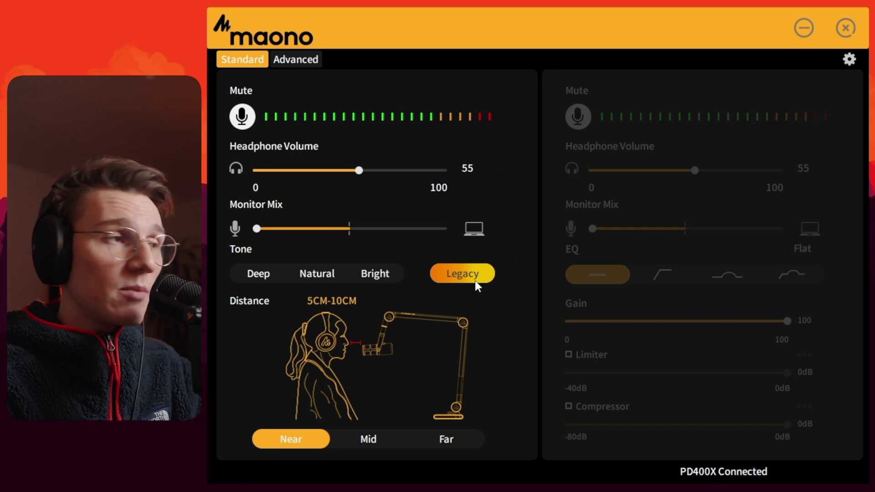
{"action": "left_click", "coordinate": [302, 276]}
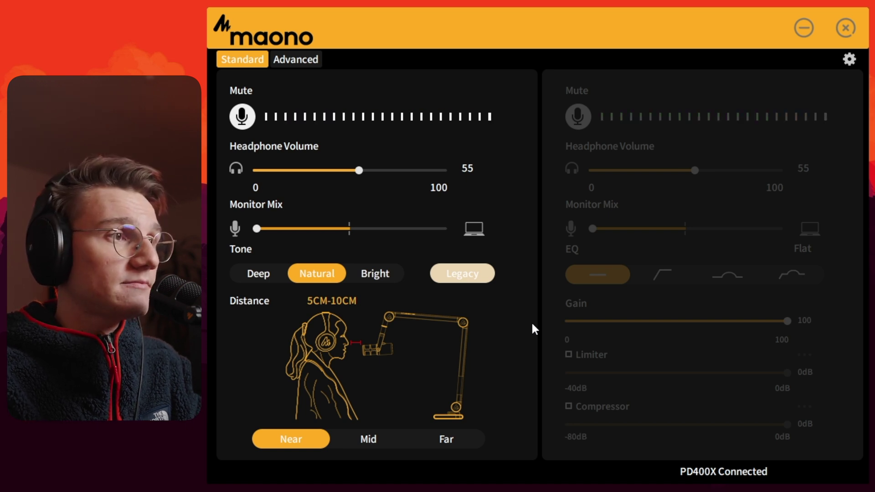
{"action": "left_click", "coordinate": [304, 59]}
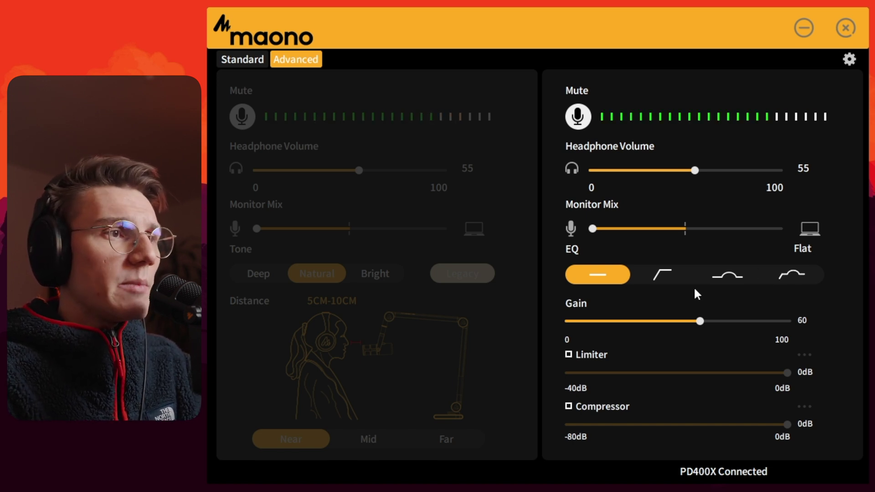
{"action": "key", "text": "Right"}
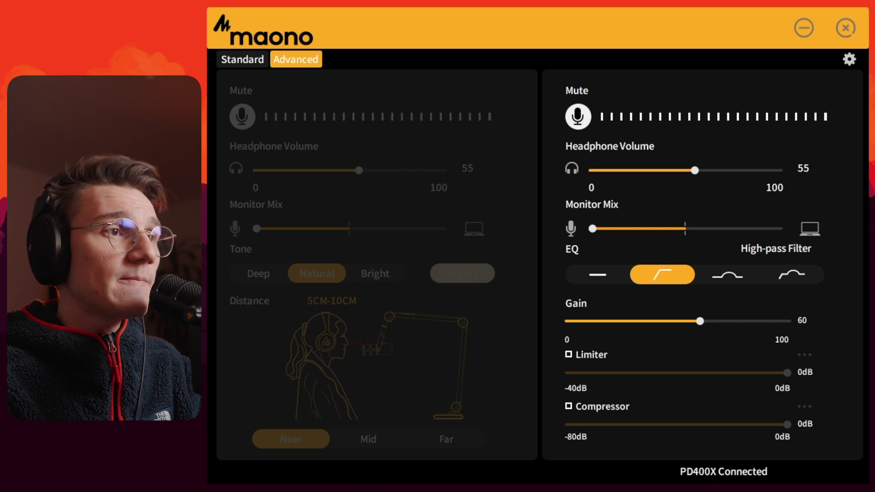
{"action": "left_click", "coordinate": [727, 271]}
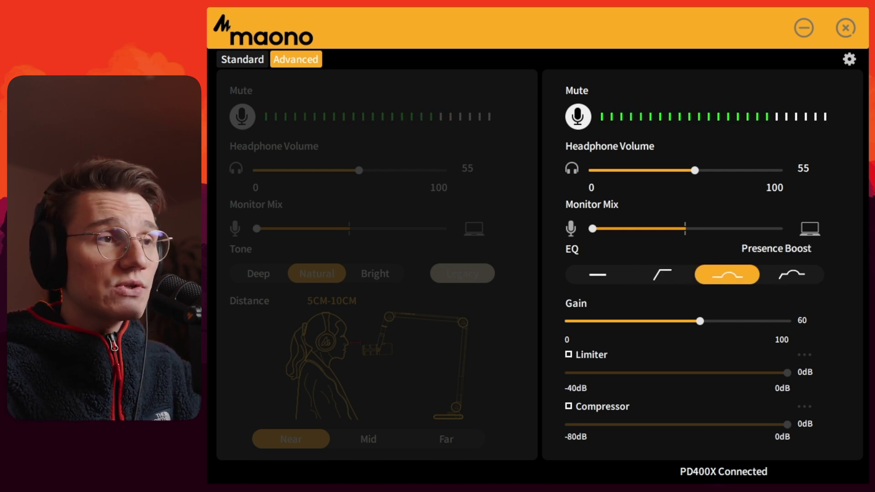
{"action": "left_click", "coordinate": [792, 272]}
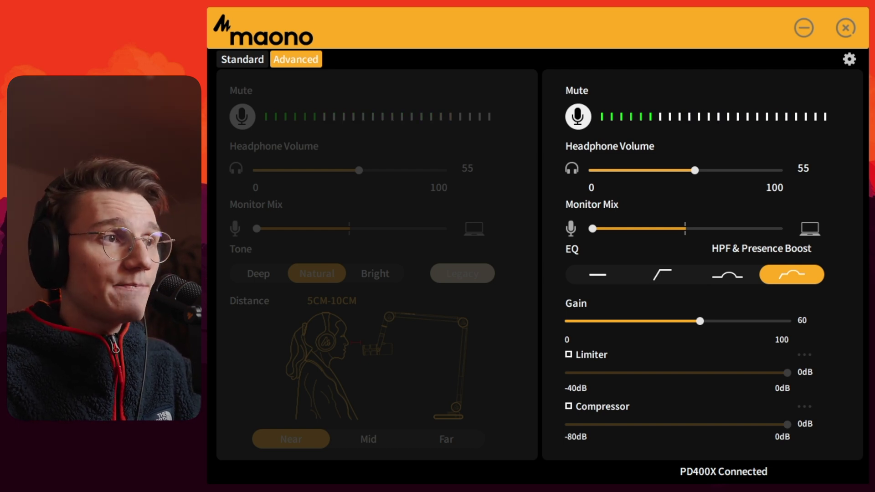
{"action": "left_click", "coordinate": [595, 274]}
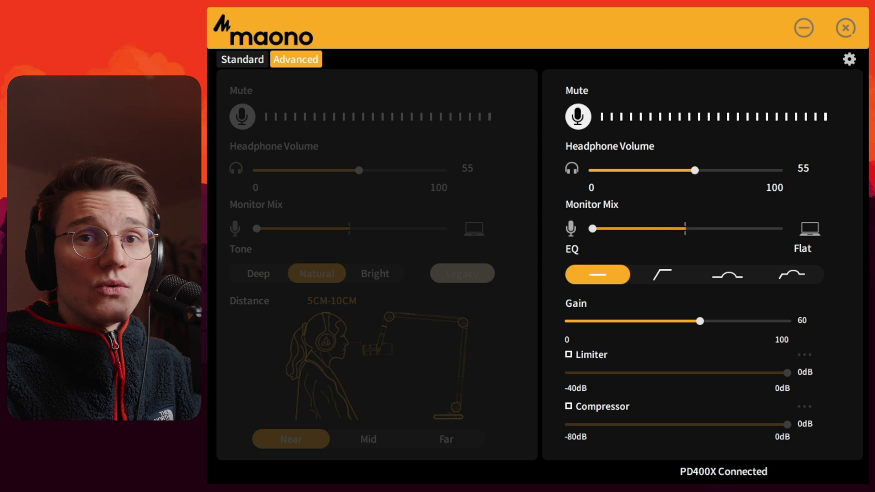